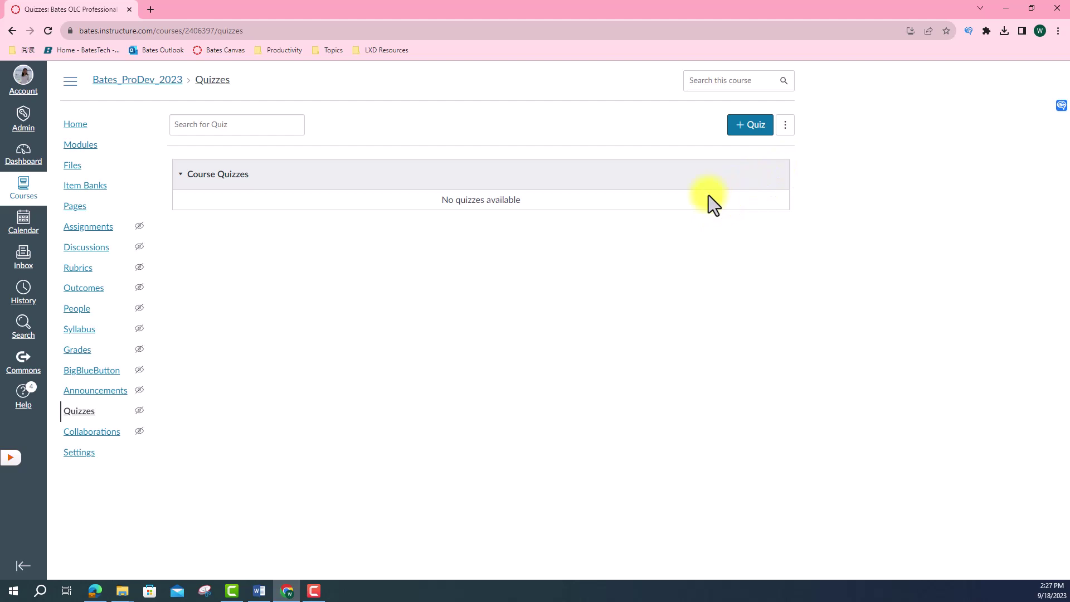
Step: Create a new course quiz using the Classic Quizzes engine
{"action": "left_click", "coordinate": [741, 129]}
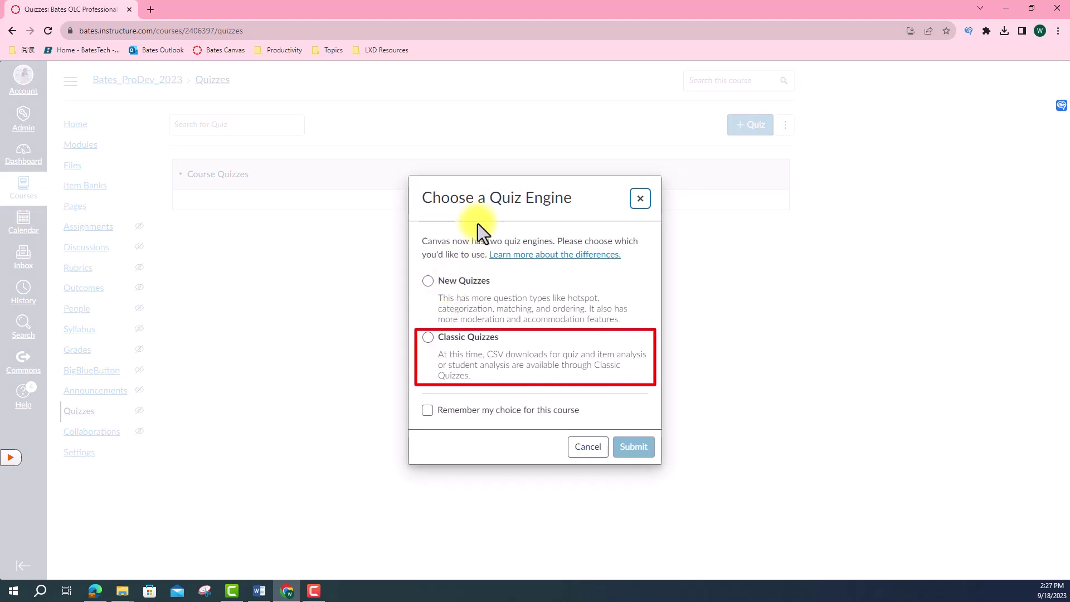
{"action": "left_click", "coordinate": [428, 337]}
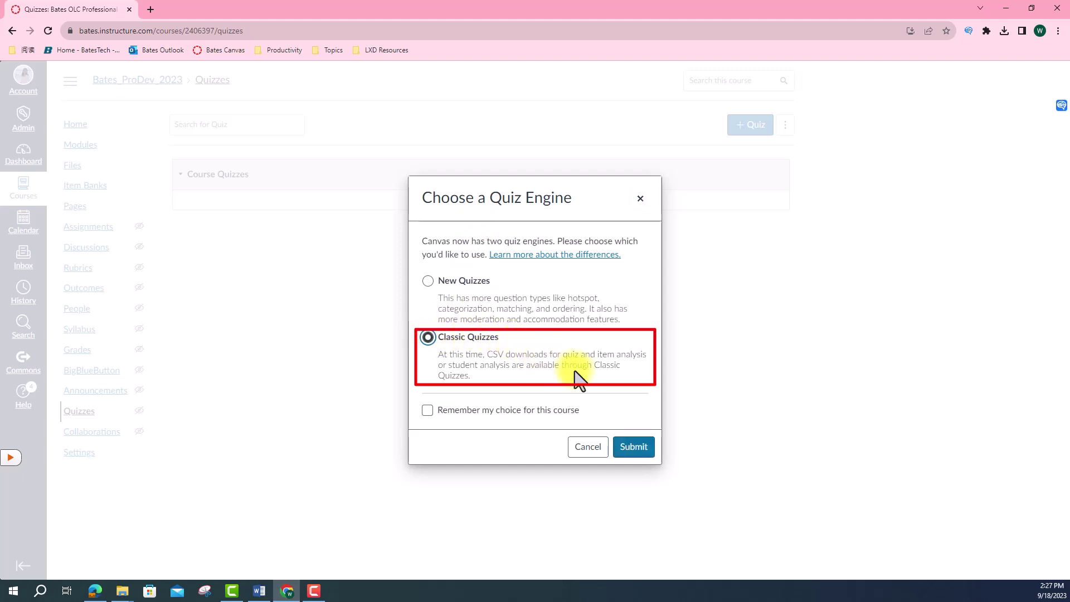
{"action": "left_click", "coordinate": [626, 447]}
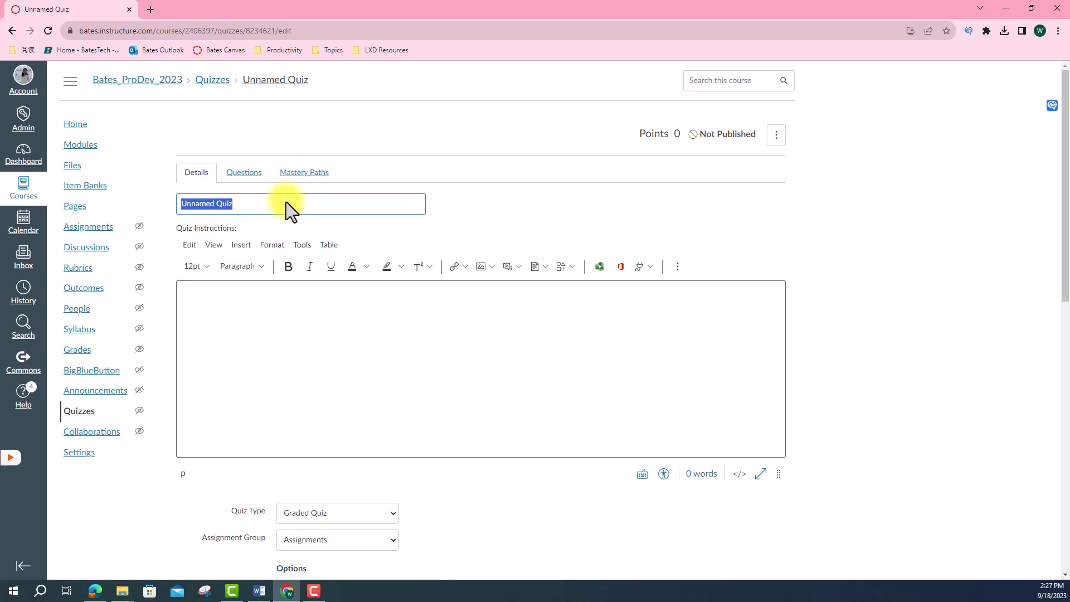
Step: Replace the default quiz title with Classic Quiz Shell
{"action": "key", "text": "BackSpace"}
{"action": "type", "text": "C"}
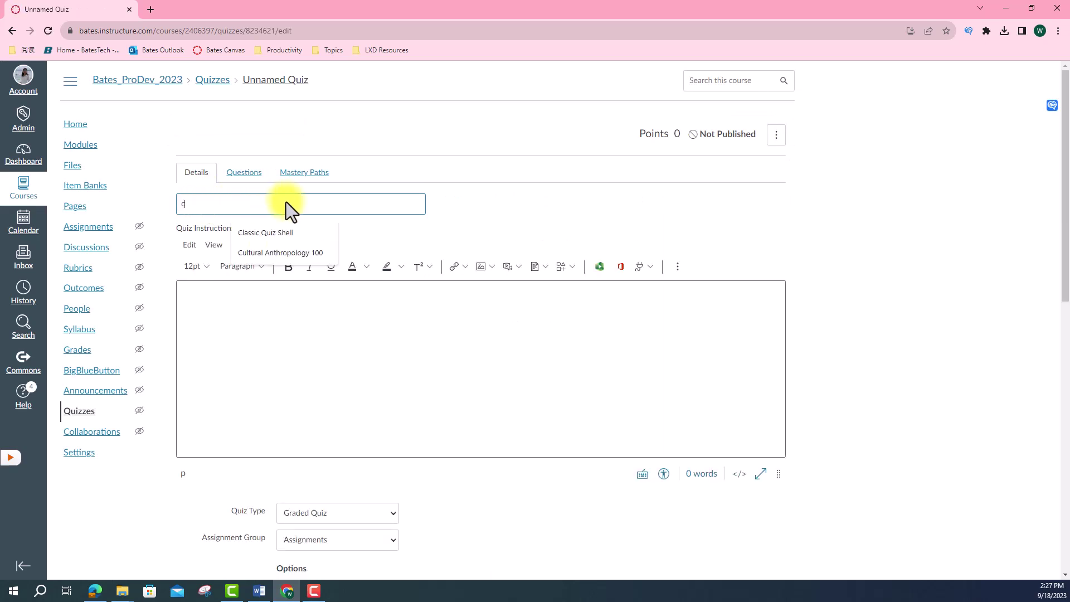
{"action": "type", "text": "lassic Quiz Shell"}
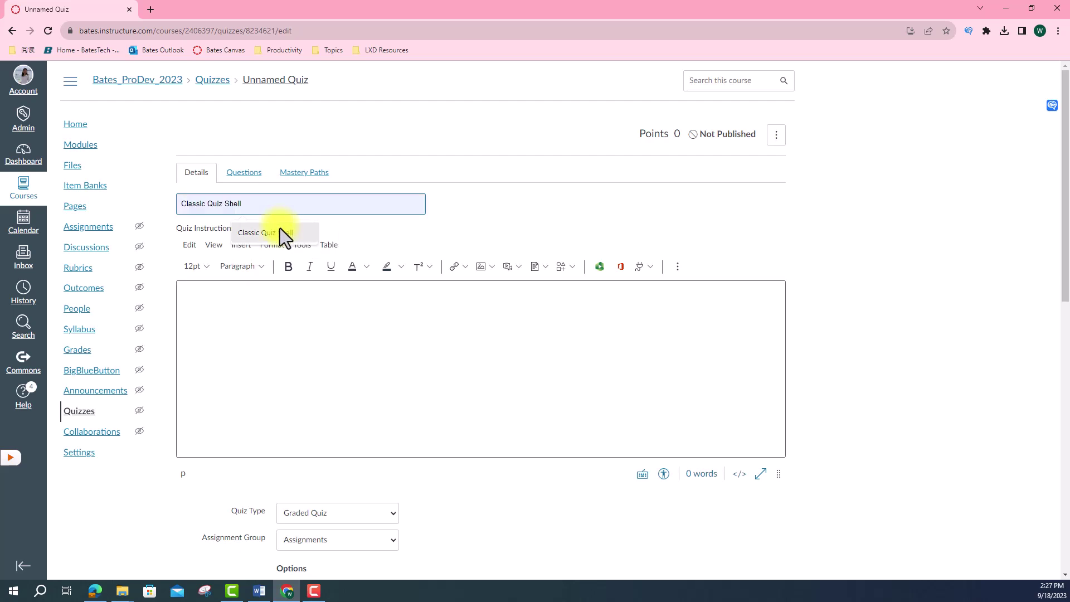
{"action": "left_click", "coordinate": [280, 229]}
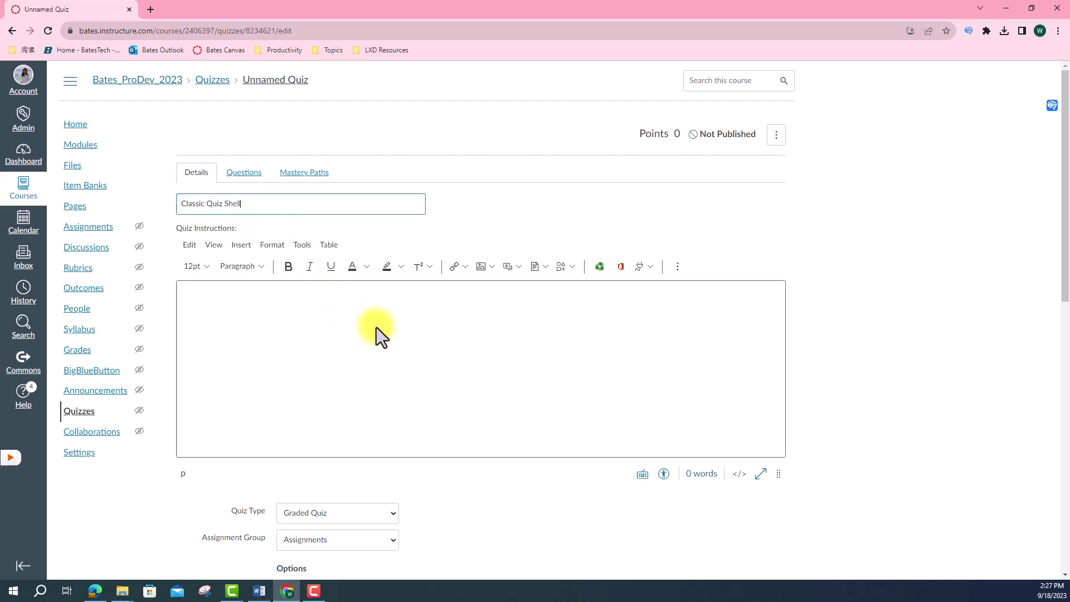
Step: Set the quiz type to Practice Quiz, leaving the other quiz options at their defaults
{"action": "scroll", "coordinate": [376, 326], "scroll_direction": "down", "scroll_amount": 3}
{"action": "left_click", "coordinate": [372, 343]}
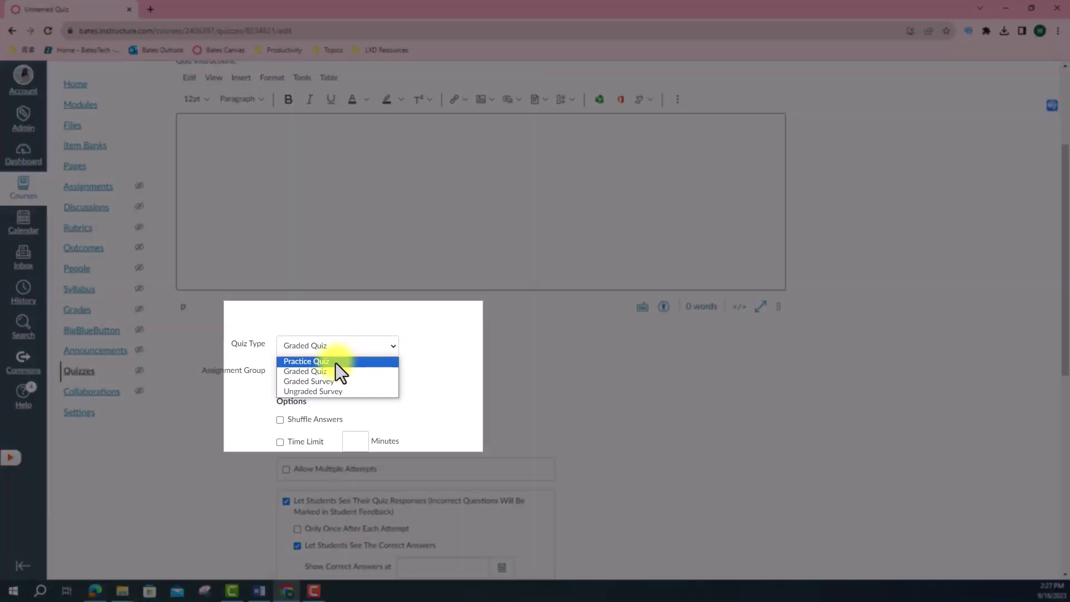
{"action": "left_click", "coordinate": [335, 363]}
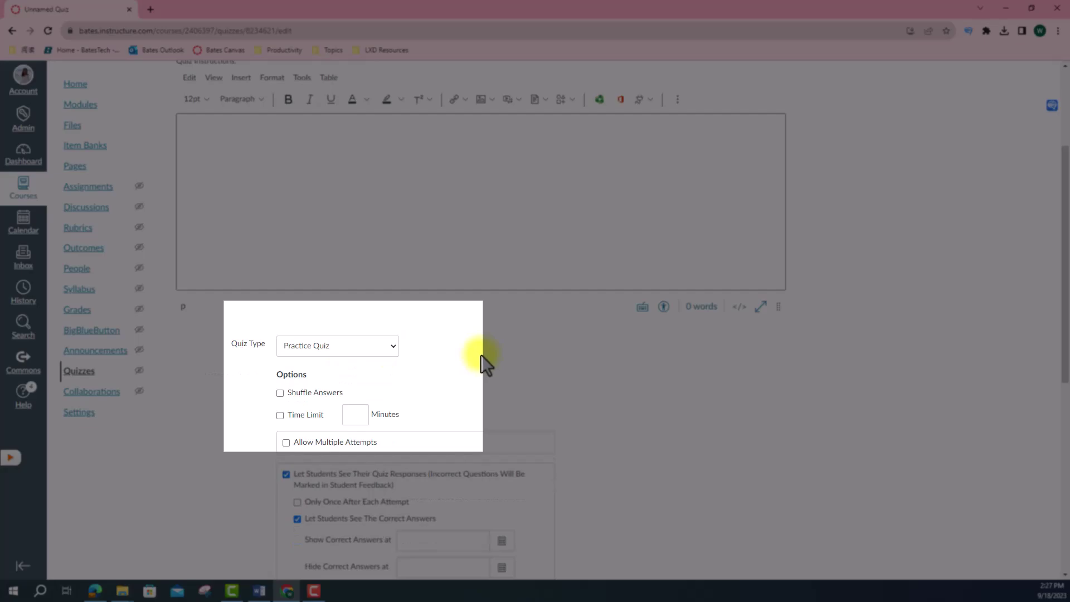
{"action": "scroll", "coordinate": [481, 356], "scroll_direction": "down", "scroll_amount": 6}
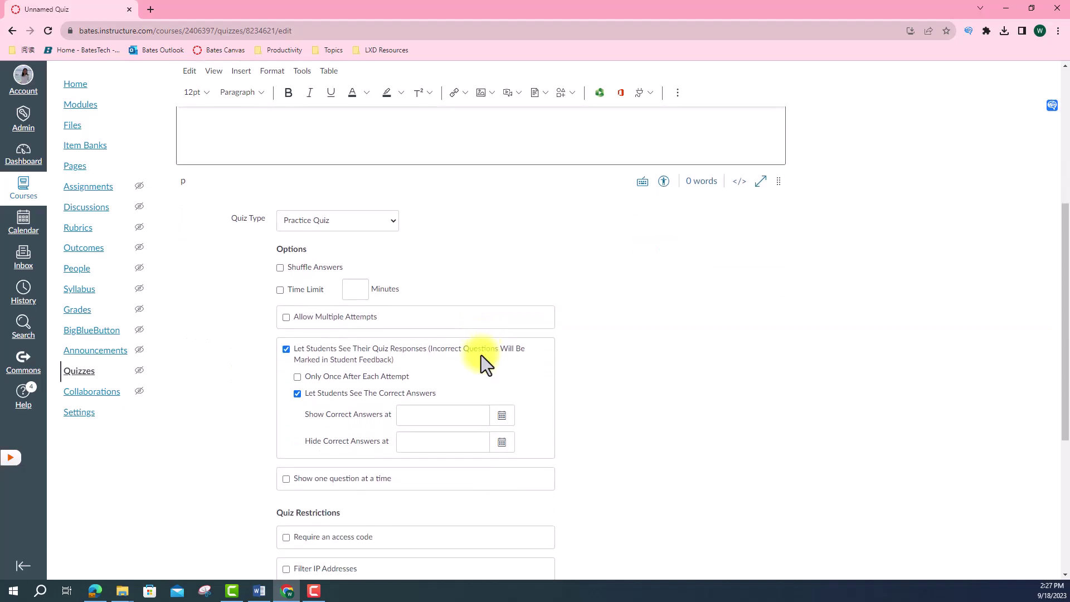
{"action": "scroll", "coordinate": [482, 357], "scroll_direction": "down", "scroll_amount": 1}
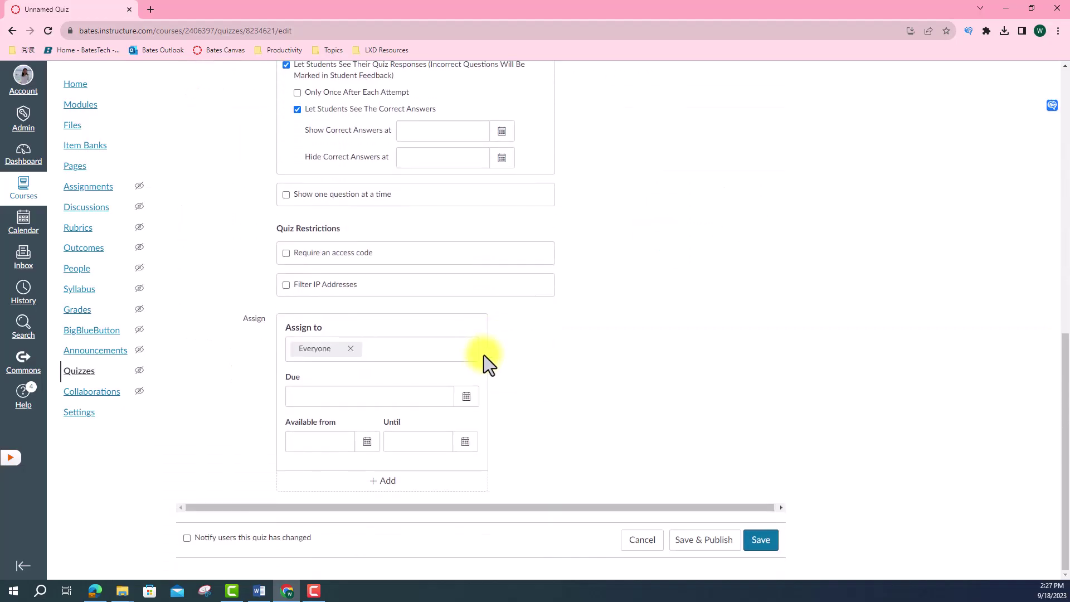
{"action": "left_click", "coordinate": [763, 539]}
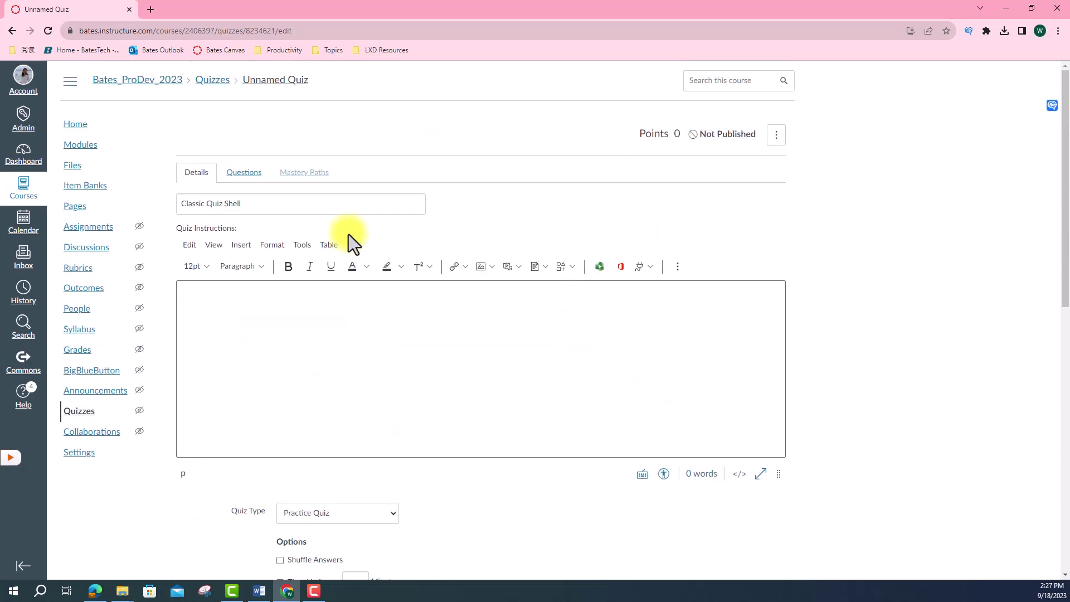
Step: Find existing questions for the quiz and add all of those in the ANTH100 question bank, with no group
{"action": "left_click", "coordinate": [239, 174]}
{"action": "left_click", "coordinate": [626, 276]}
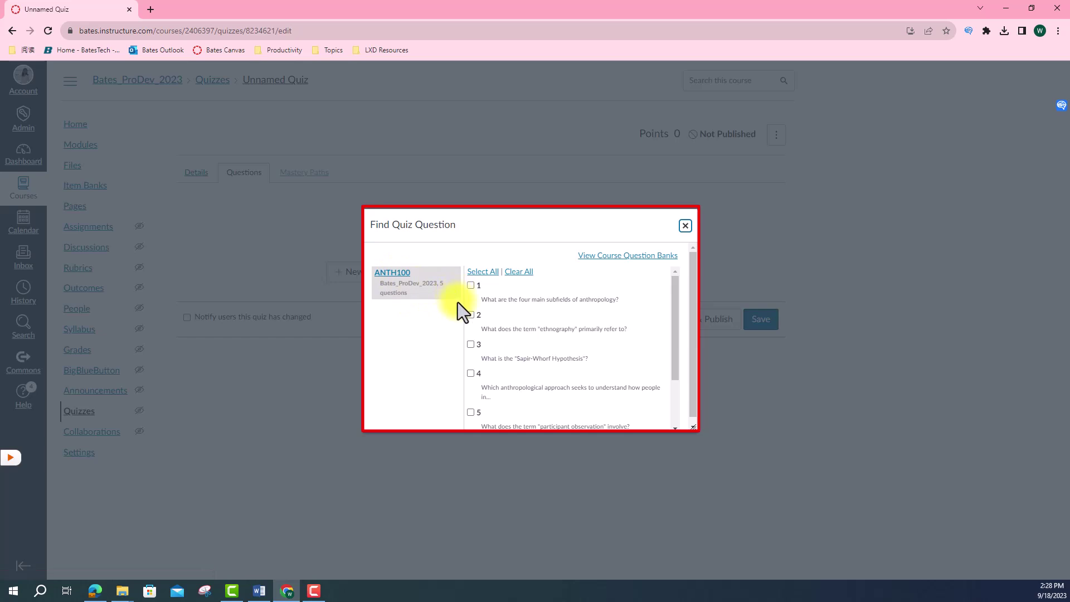
{"action": "left_click", "coordinate": [491, 272]}
{"action": "scroll", "coordinate": [556, 322], "scroll_direction": "down", "scroll_amount": 2}
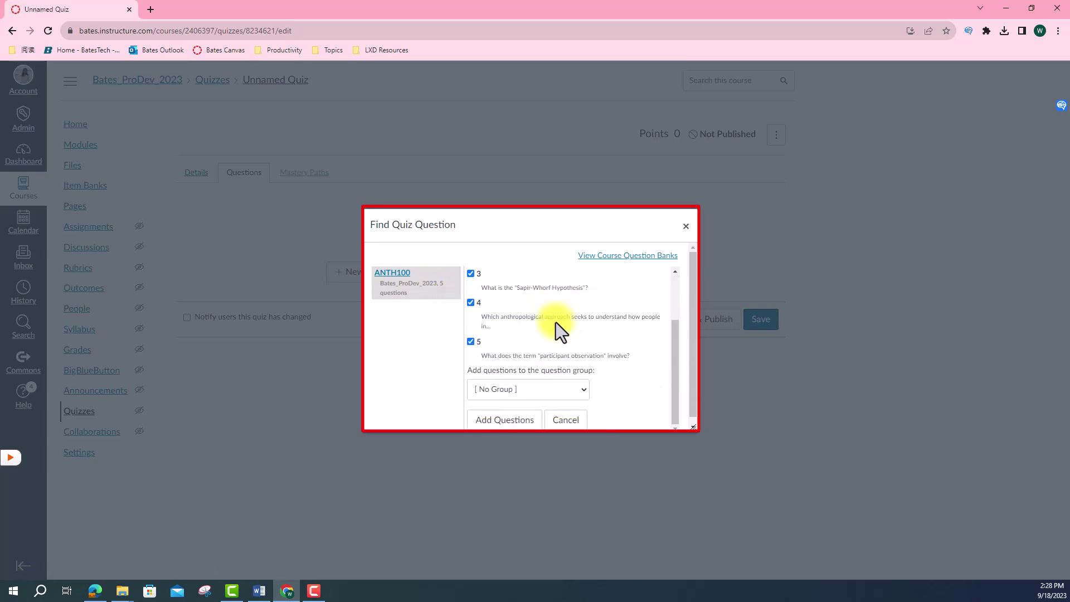
{"action": "left_click", "coordinate": [502, 421]}
Step: Review the added anthropology questions and save the quiz without publishing it
{"action": "scroll", "coordinate": [498, 422], "scroll_direction": "up", "scroll_amount": 1}
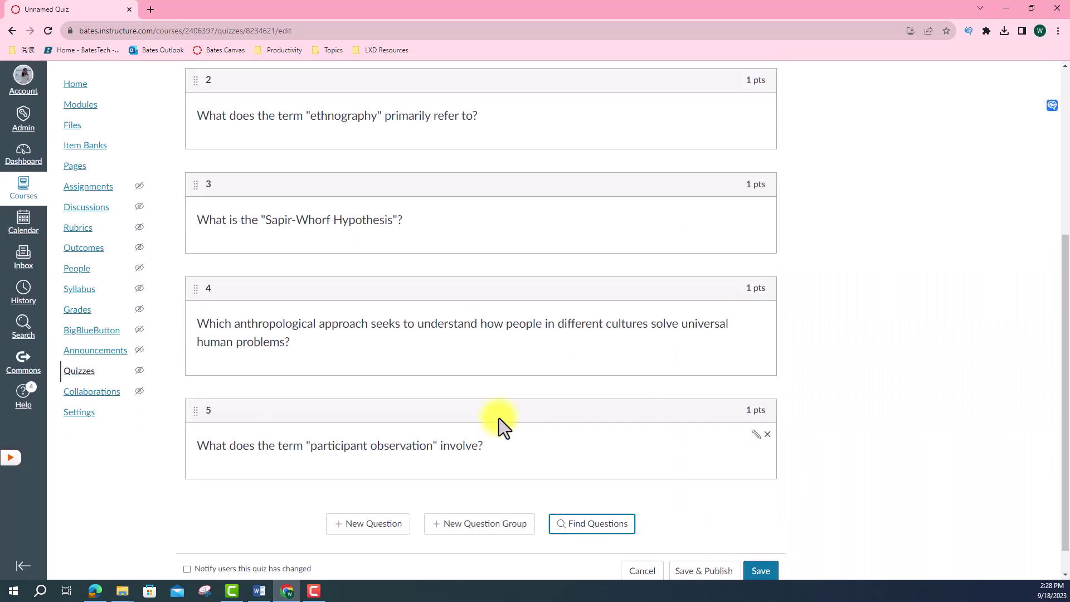
{"action": "scroll", "coordinate": [499, 417], "scroll_direction": "up", "scroll_amount": 5}
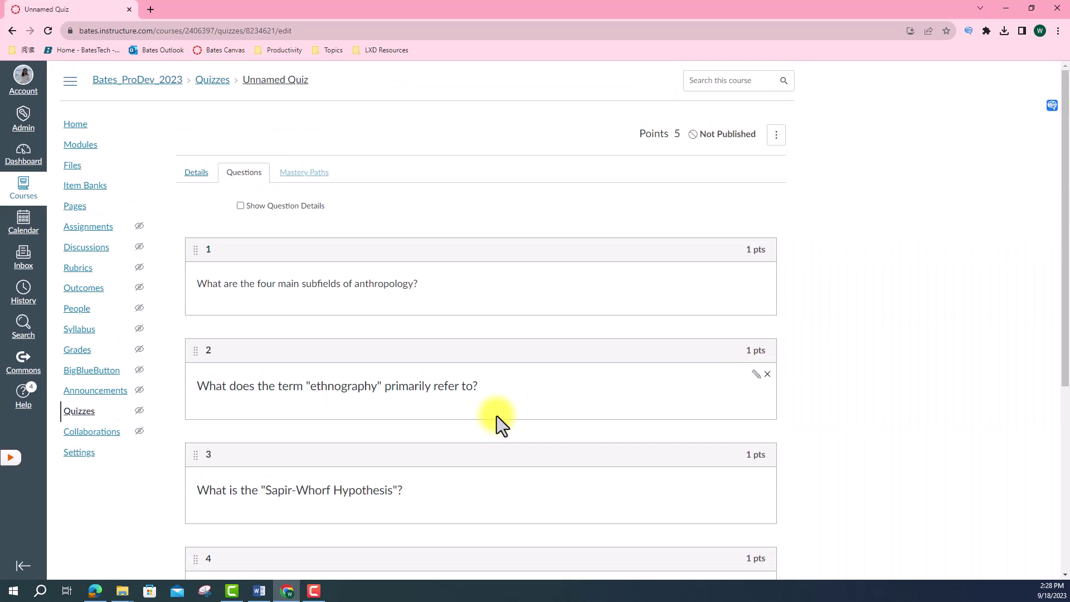
{"action": "scroll", "coordinate": [496, 416], "scroll_direction": "down", "scroll_amount": 3}
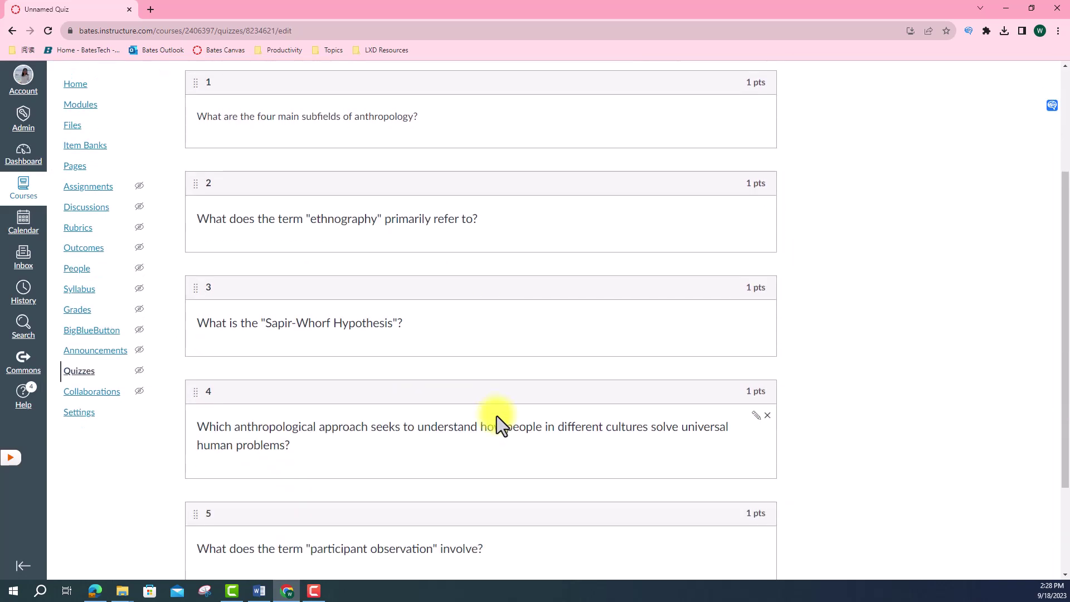
{"action": "scroll", "coordinate": [497, 416], "scroll_direction": "down", "scroll_amount": 3}
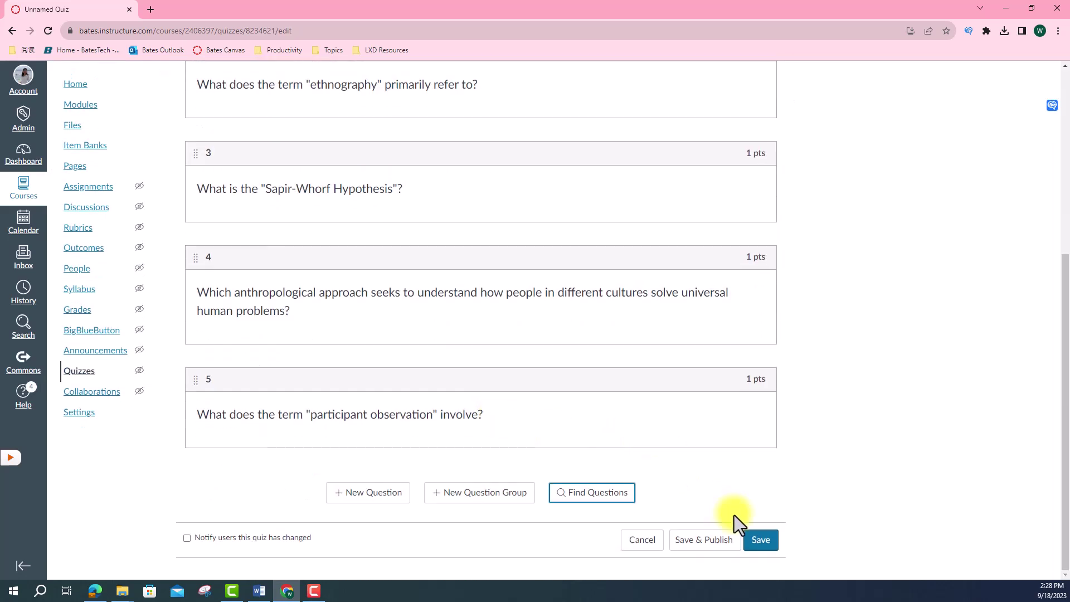
{"action": "left_click", "coordinate": [773, 540]}
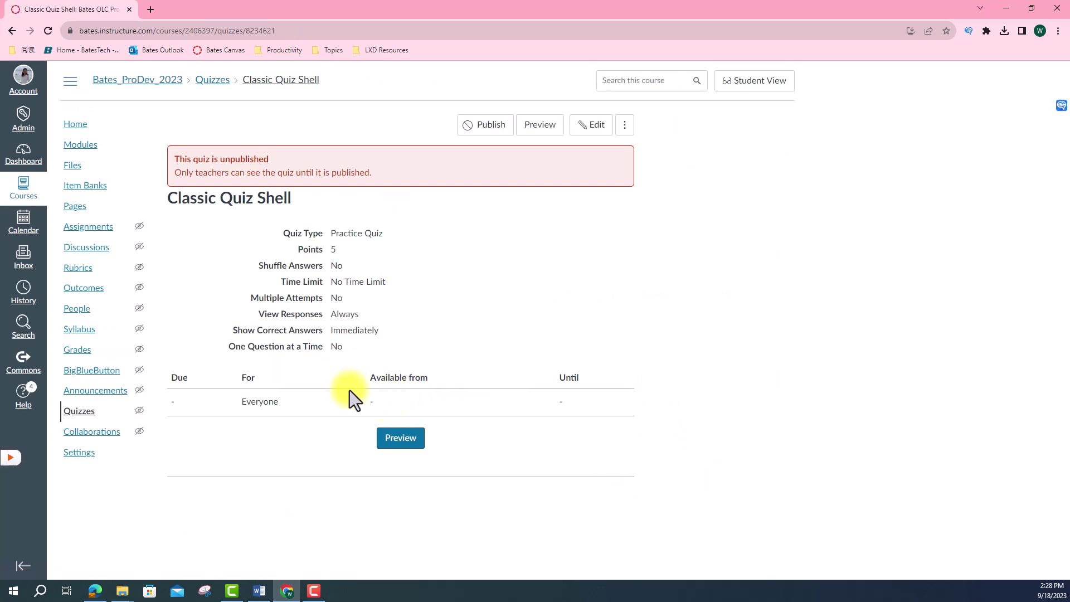
Step: Create a Quiz-type course content export containing only Classic Quiz Shell and download the new export file
{"action": "left_click", "coordinate": [88, 455]}
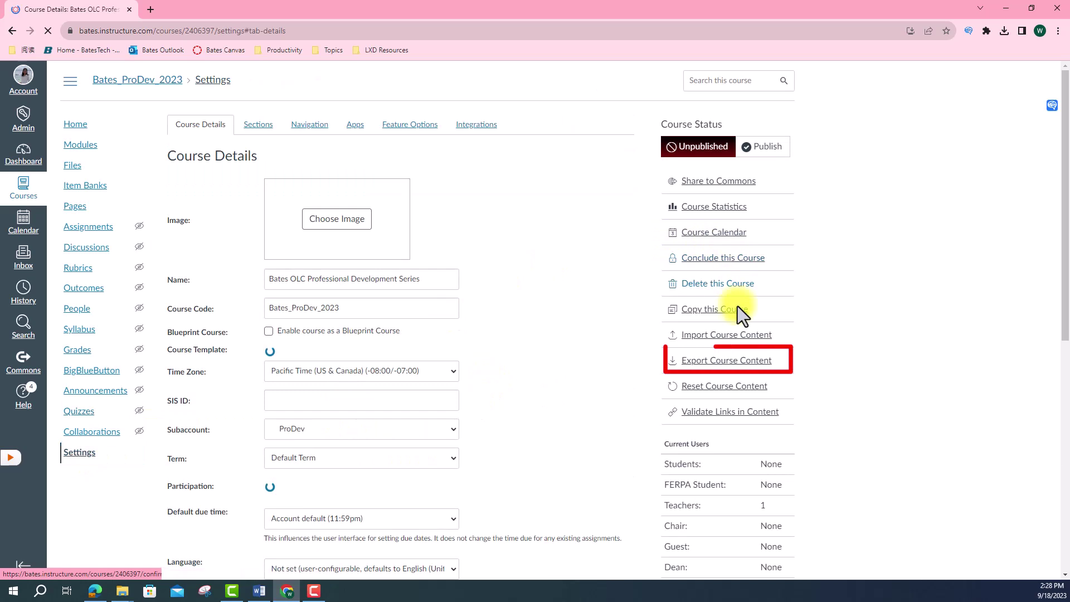
{"action": "left_click", "coordinate": [738, 361]}
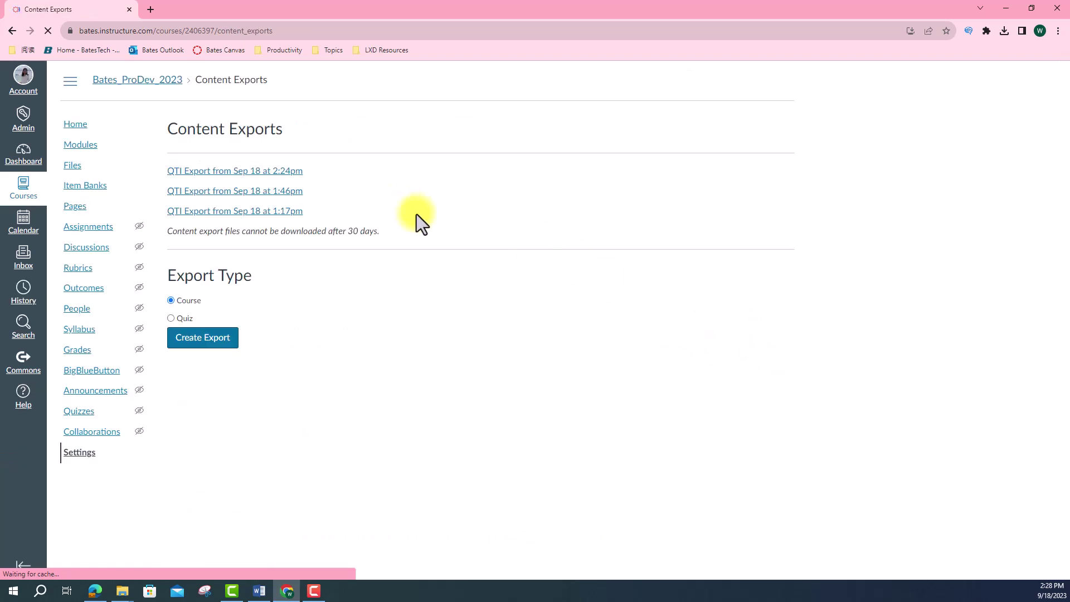
{"action": "left_click", "coordinate": [190, 316]}
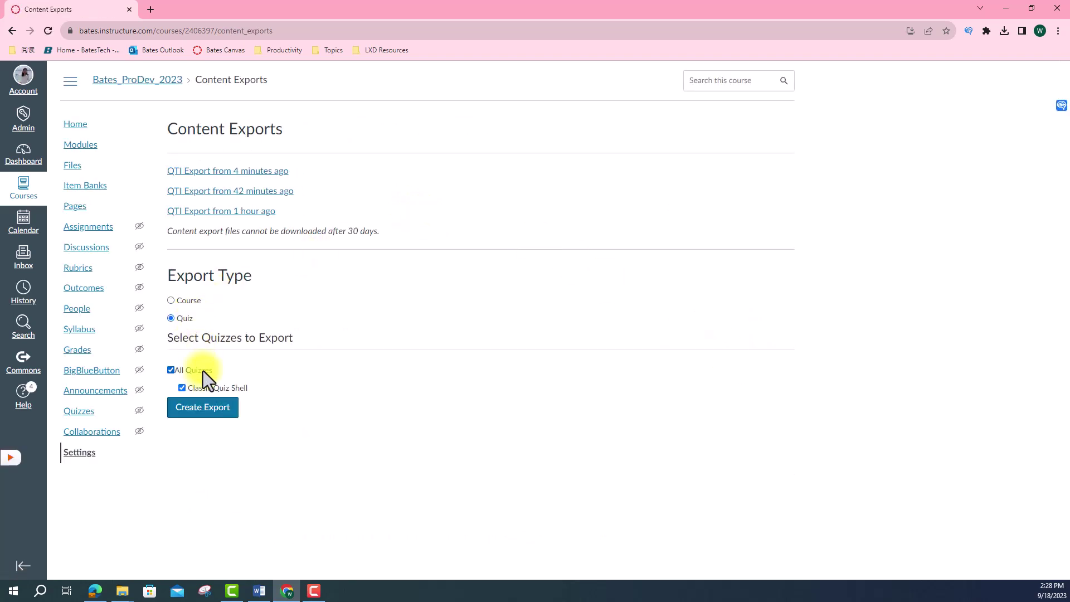
{"action": "left_click", "coordinate": [181, 389]}
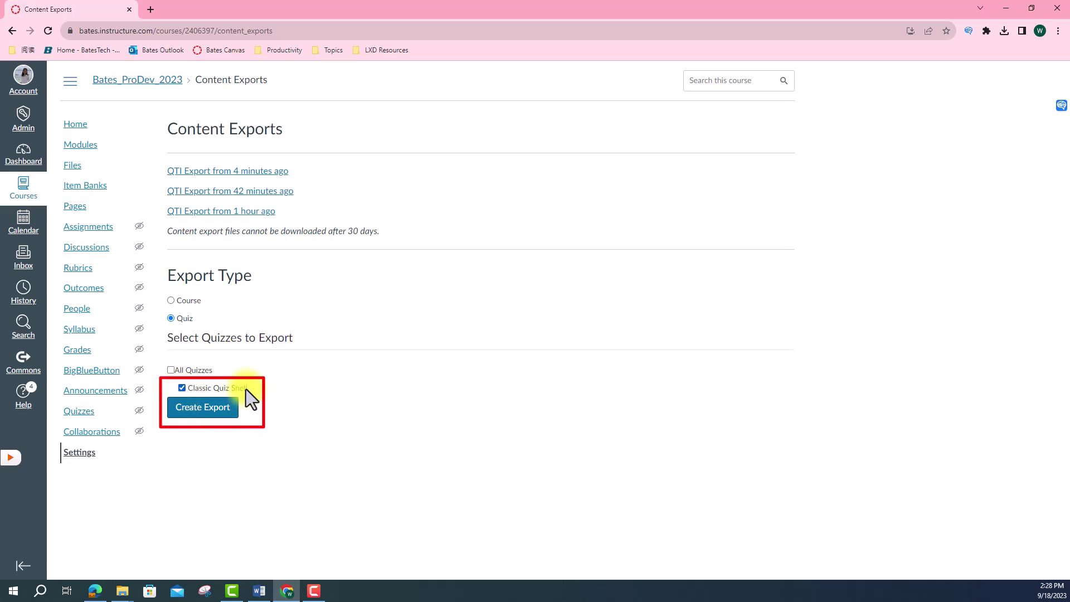
{"action": "left_click", "coordinate": [199, 407]}
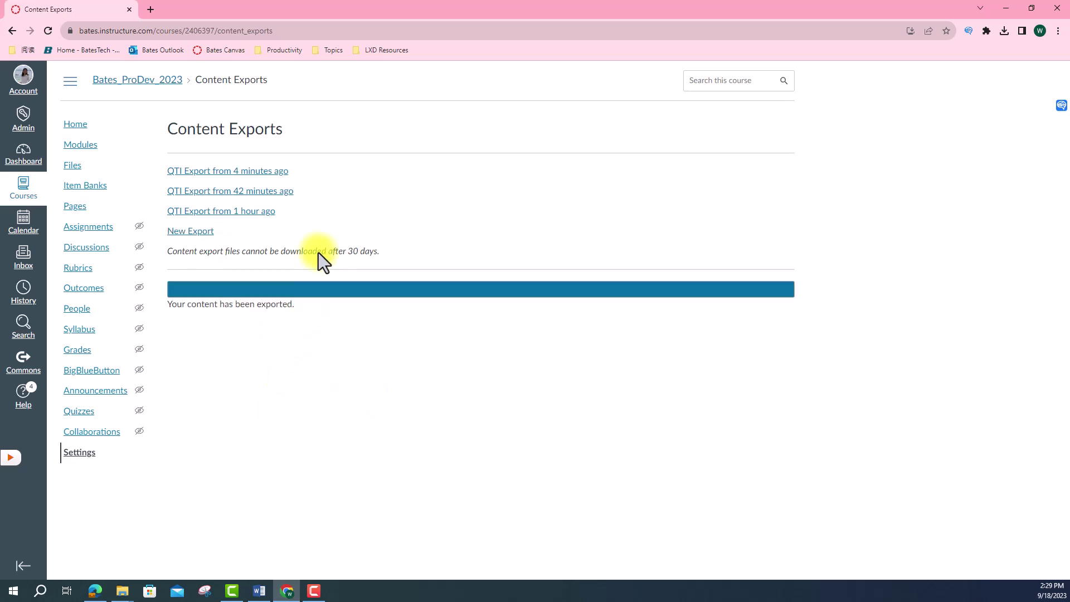
{"action": "left_click", "coordinate": [197, 233]}
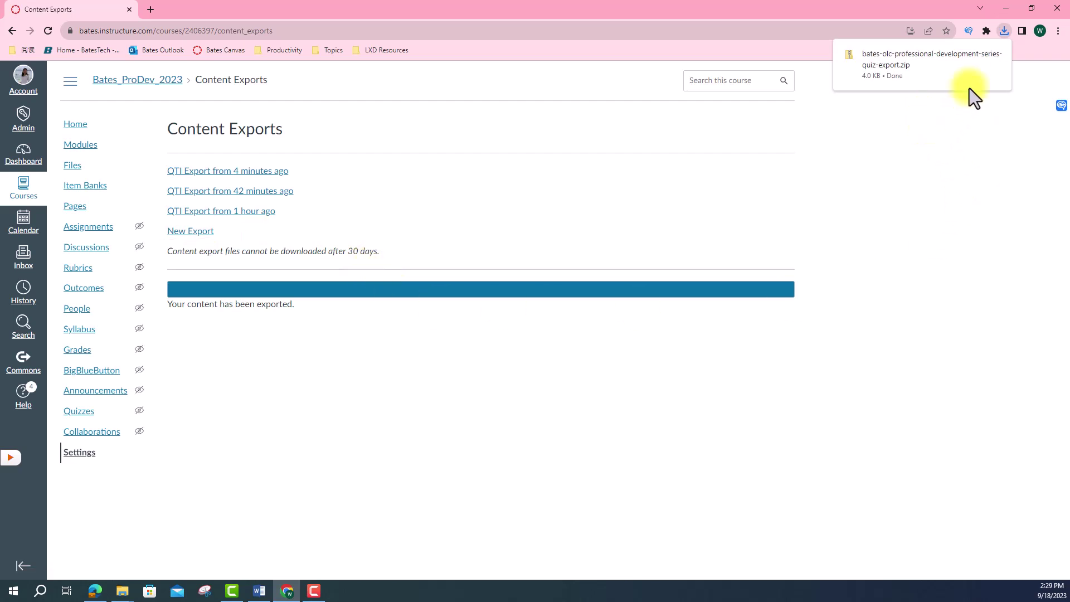
{"action": "mouse_move", "coordinate": [889, 62]}
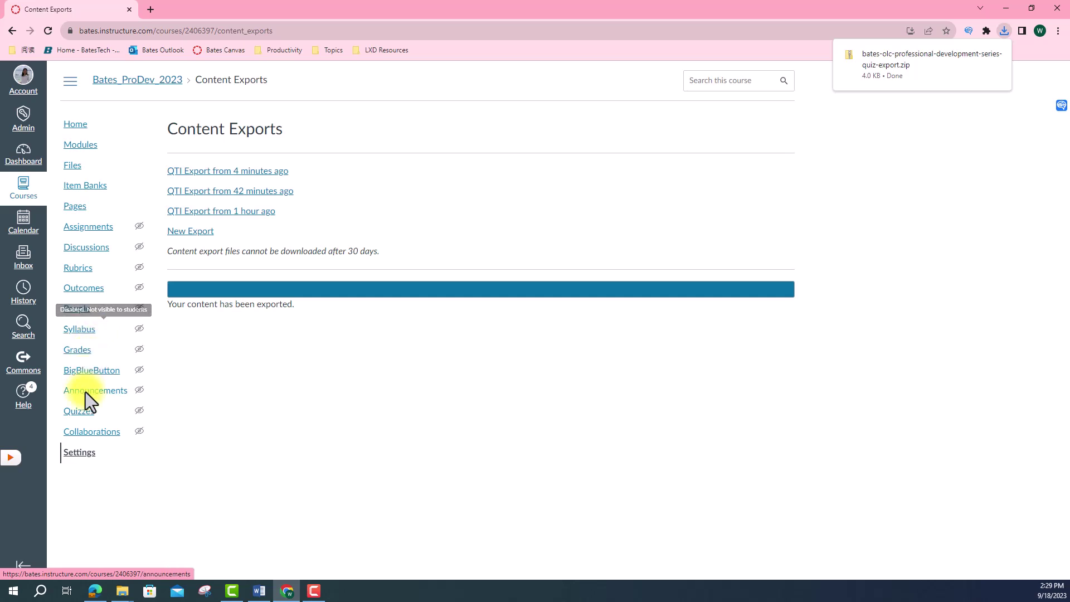
Step: Return to the course quizzes and create another quiz using the New Quizzes engine
{"action": "left_click", "coordinate": [85, 411]}
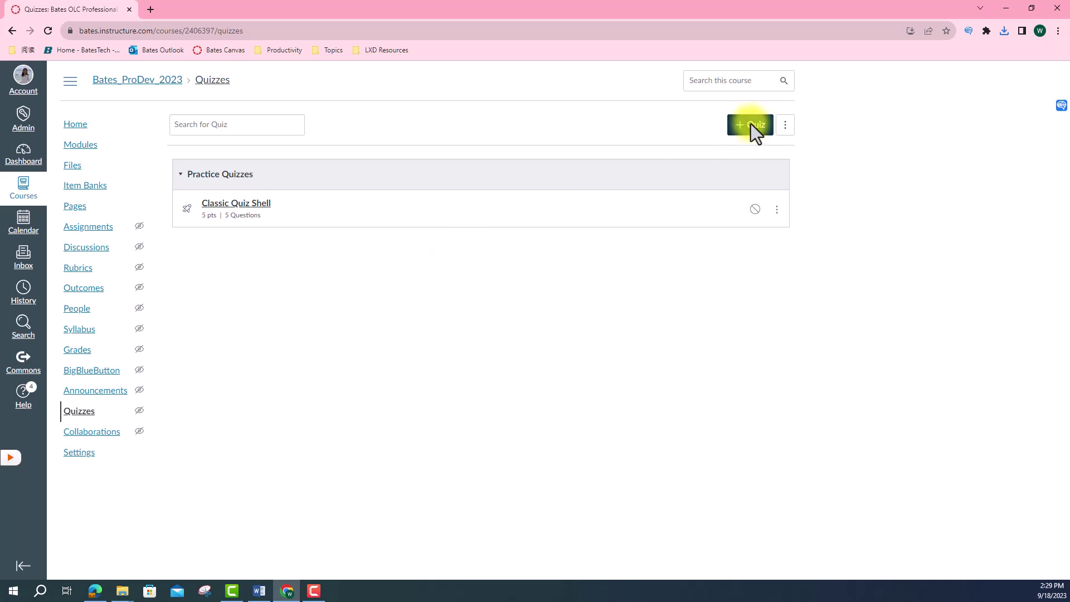
{"action": "left_click", "coordinate": [750, 124]}
{"action": "left_click", "coordinate": [427, 282]}
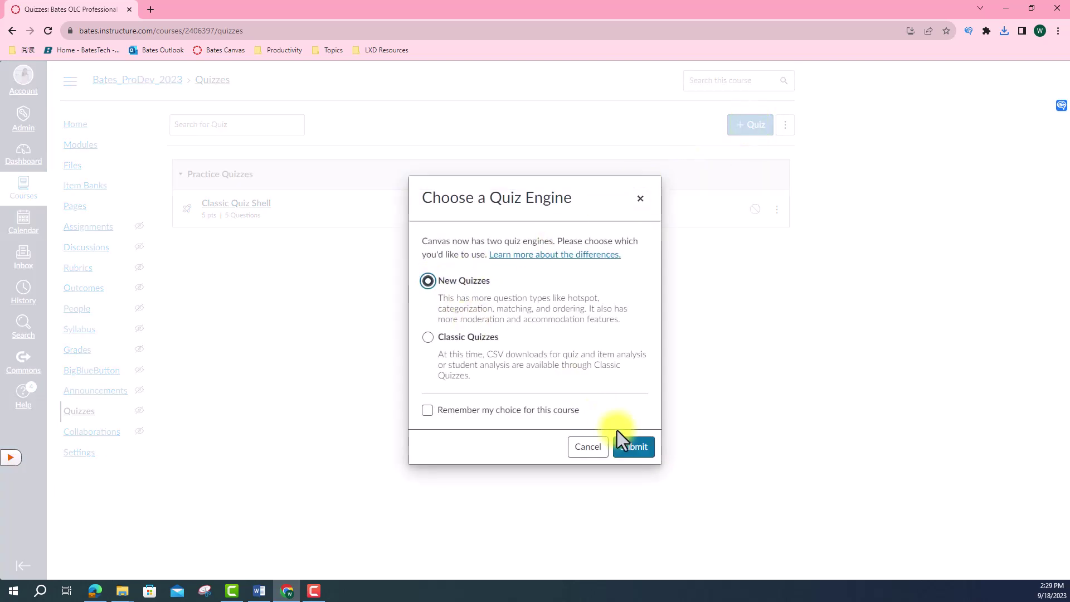
{"action": "left_click", "coordinate": [624, 446]}
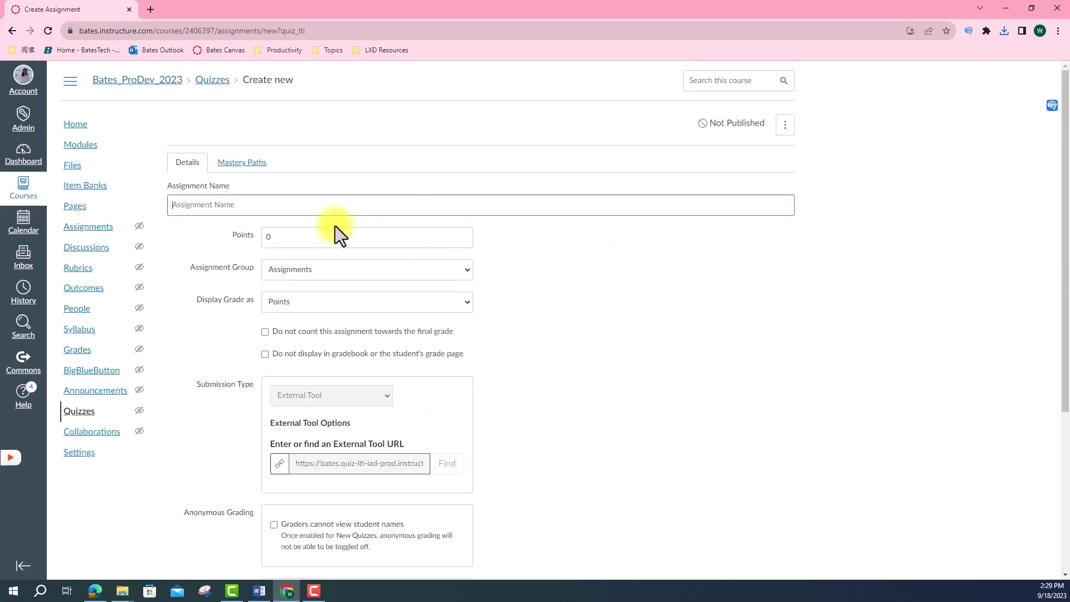
Step: Name the new quiz assignment Anthropology 100 and proceed to building it
{"action": "left_click", "coordinate": [254, 207]}
{"action": "left_click", "coordinate": [278, 233]}
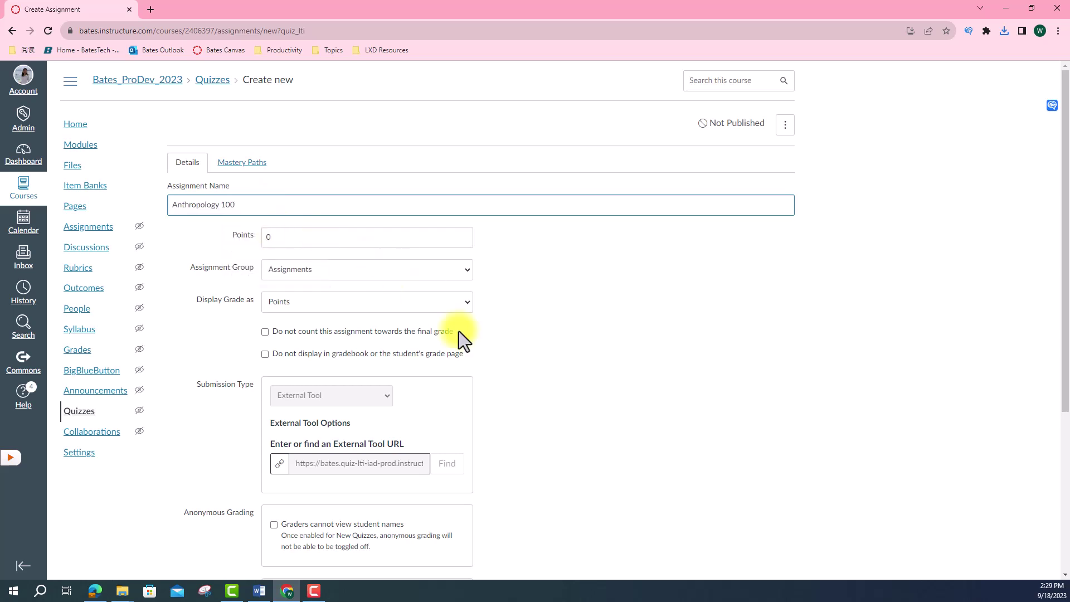
{"action": "scroll", "coordinate": [521, 363], "scroll_direction": "down", "scroll_amount": 4}
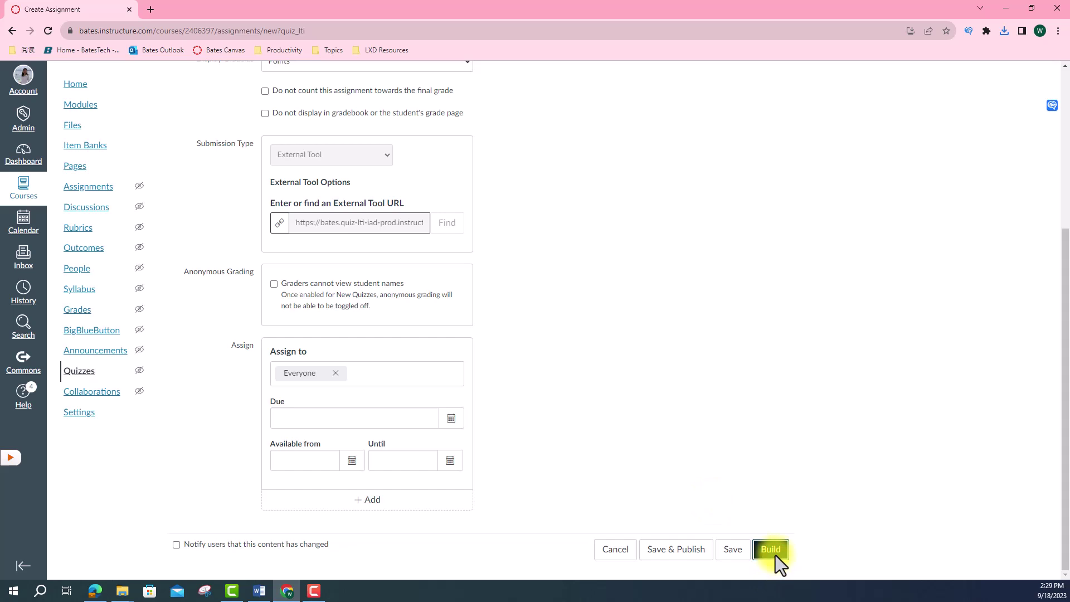
{"action": "left_click", "coordinate": [775, 555]}
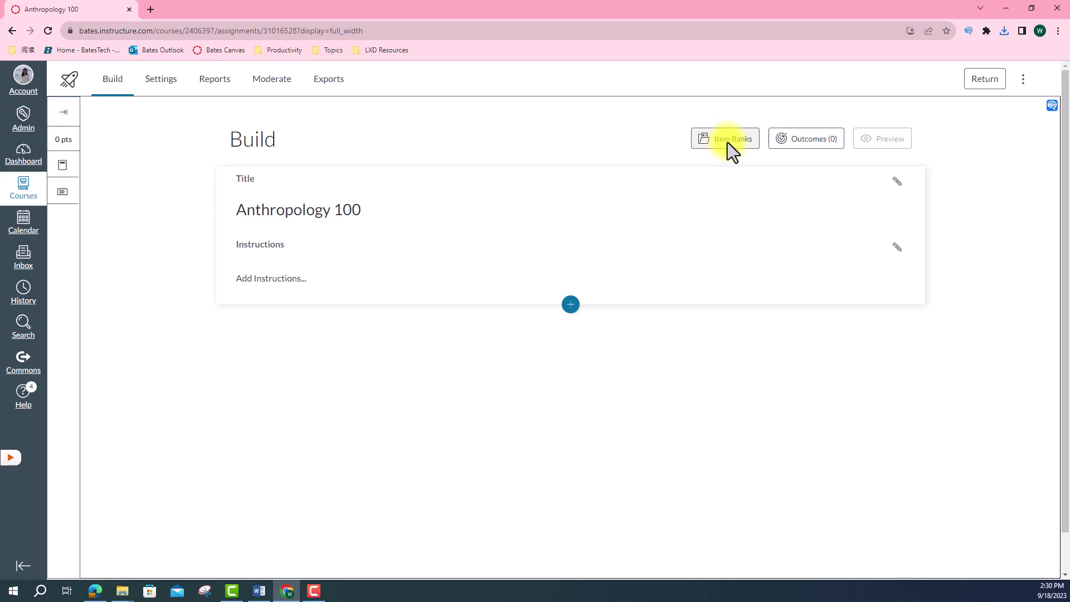
Step: Create a new item bank named Whatever, shared with the Bates OLC Professional Development Series course
{"action": "left_click", "coordinate": [1020, 80]}
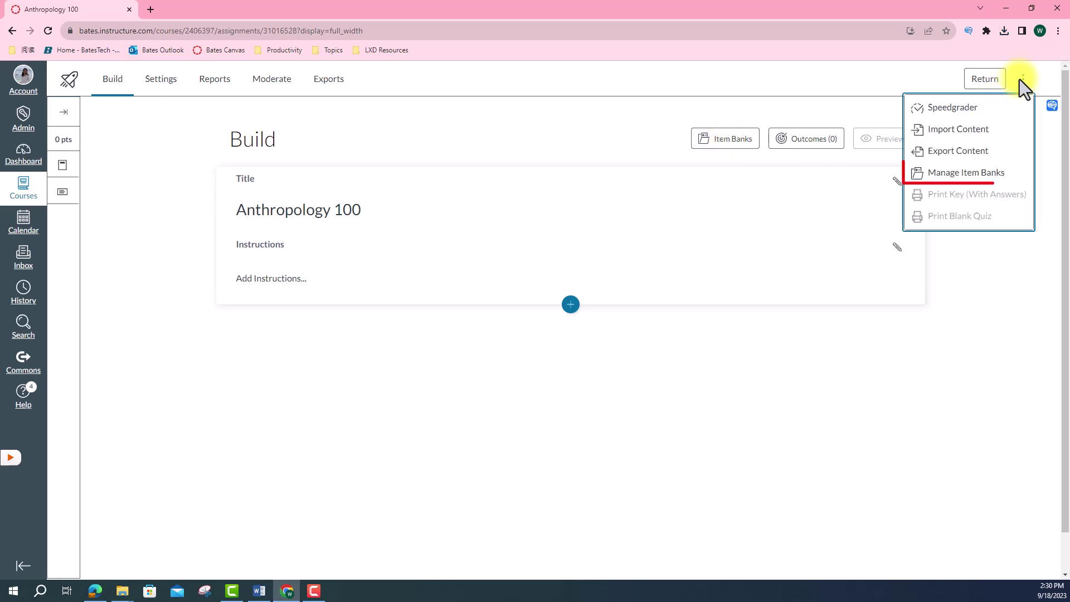
{"action": "left_click", "coordinate": [995, 186]}
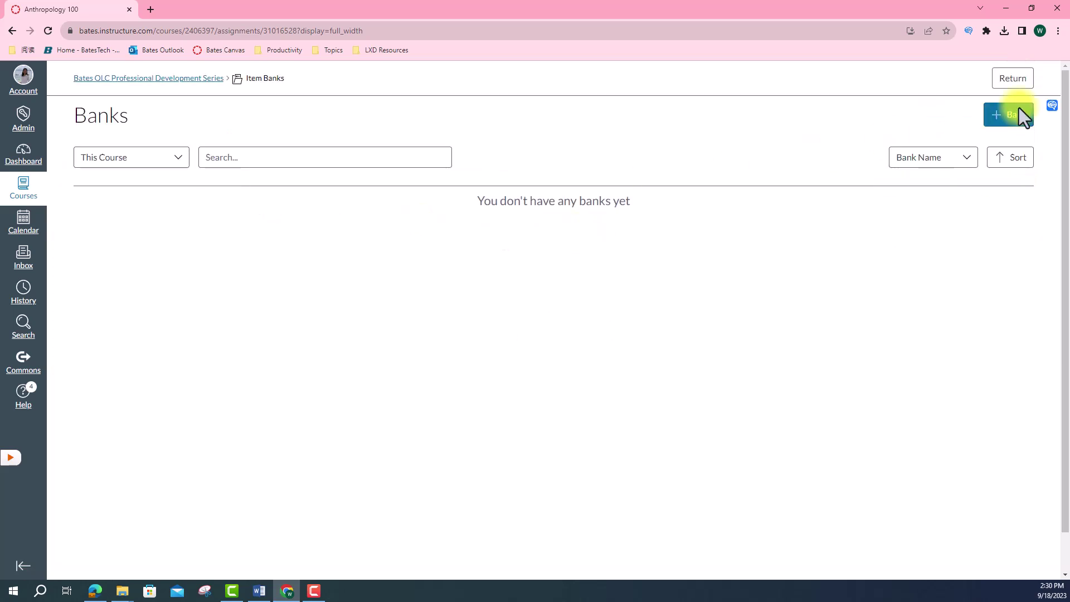
{"action": "left_click", "coordinate": [1013, 115]}
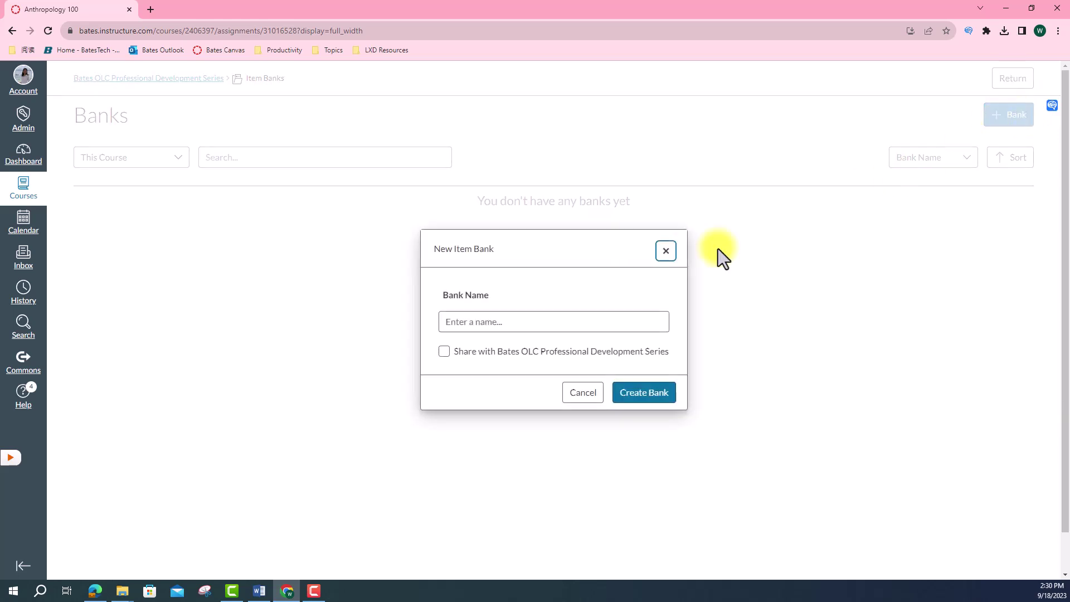
{"action": "left_click", "coordinate": [462, 321]}
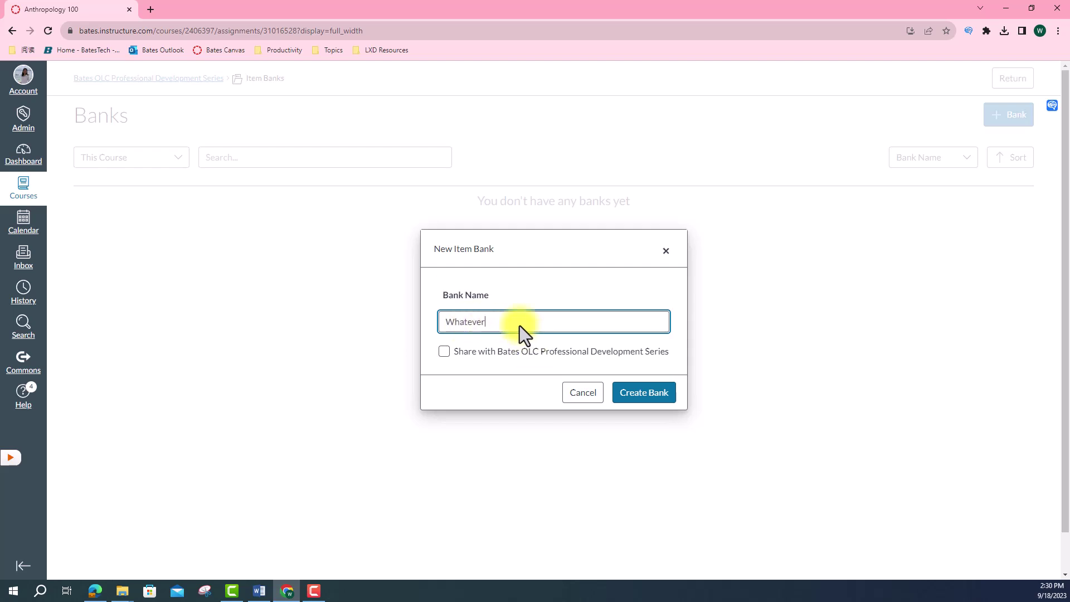
{"action": "left_click", "coordinate": [444, 351]}
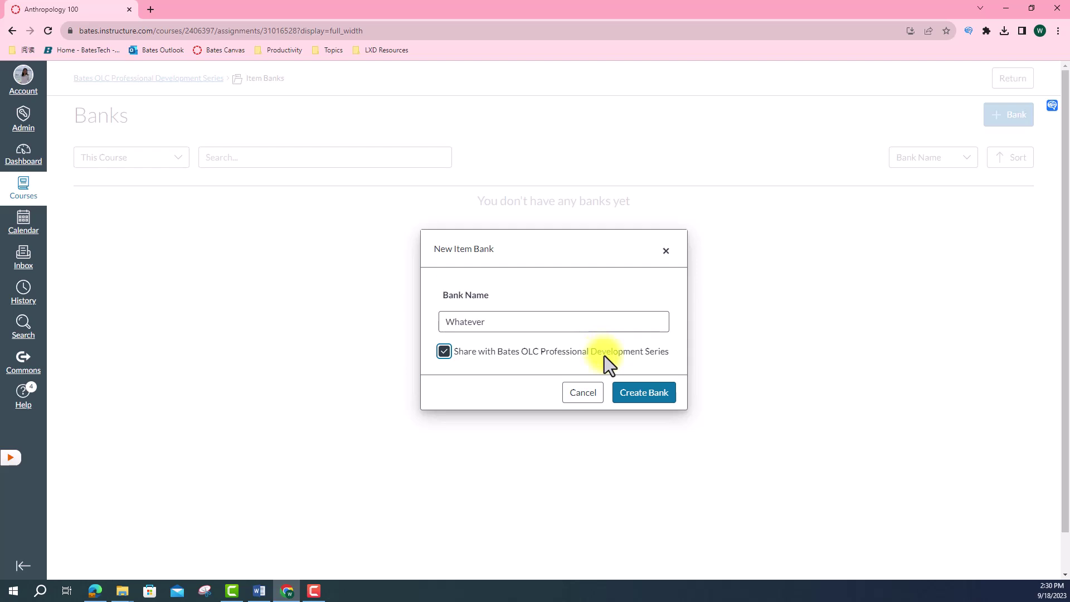
{"action": "left_click", "coordinate": [642, 396]}
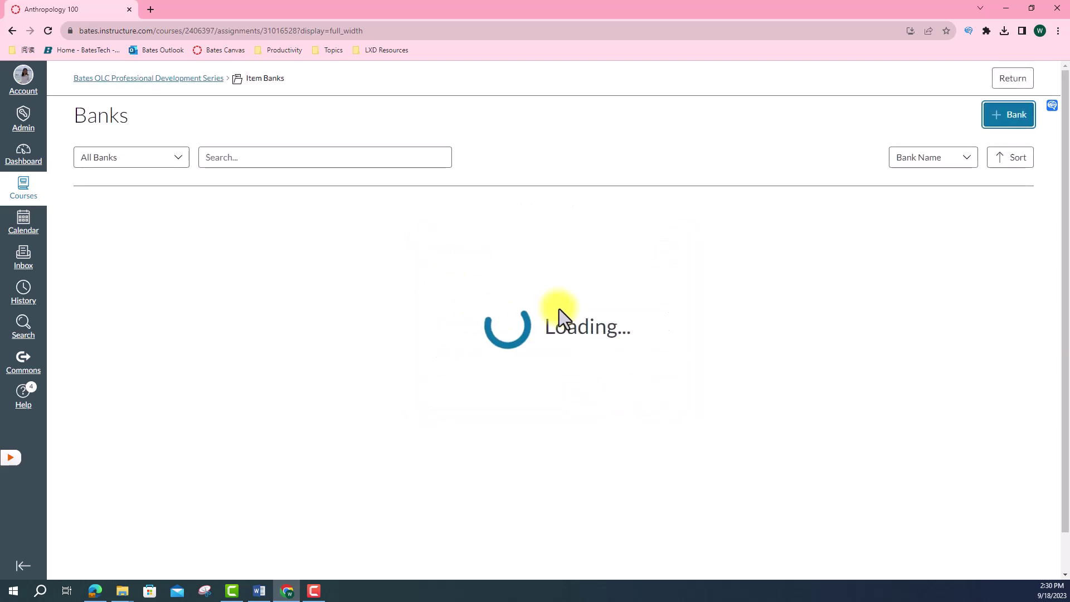
Step: Filter the item banks to This Course and open the Whatever bank
{"action": "left_click", "coordinate": [125, 159]}
{"action": "left_click", "coordinate": [110, 239]}
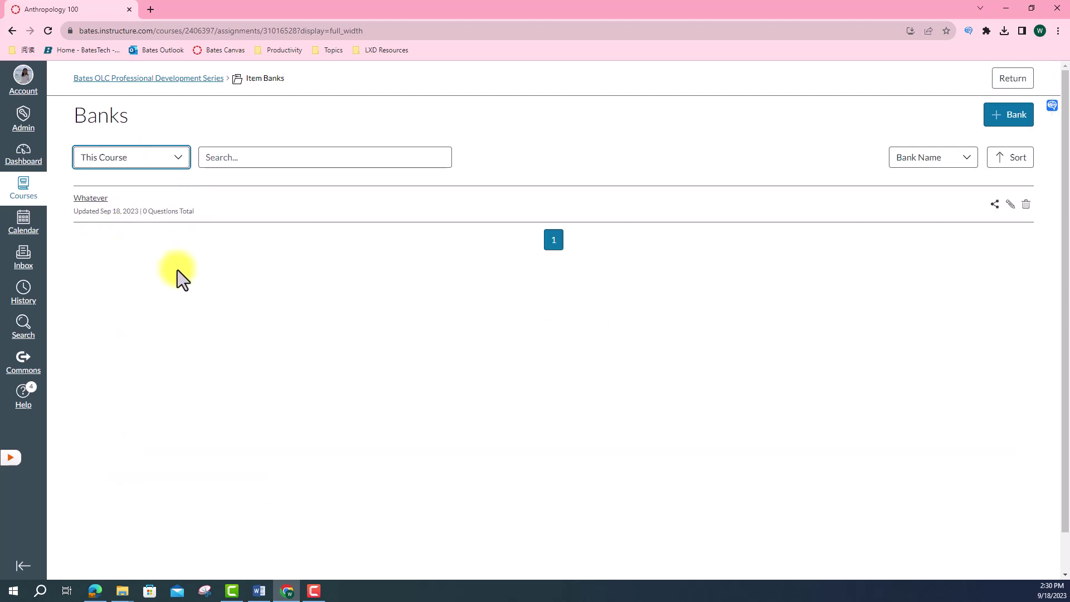
{"action": "left_click", "coordinate": [89, 200]}
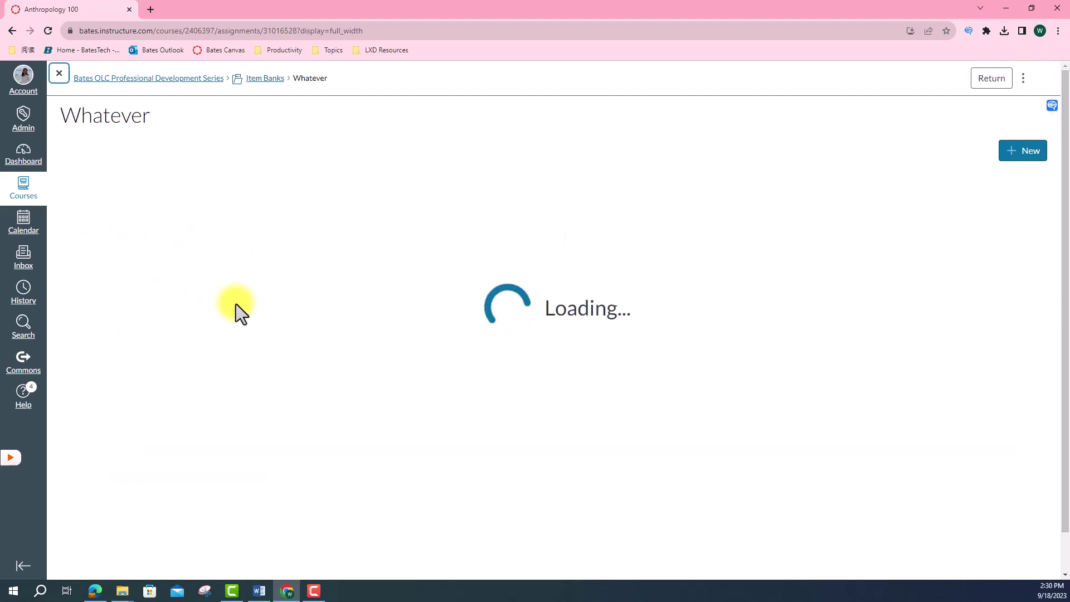
Step: Import the bates-olc-professional-development-series-quiz-export zip file from Downloads into the Whatever item bank
{"action": "left_click", "coordinate": [1021, 78]}
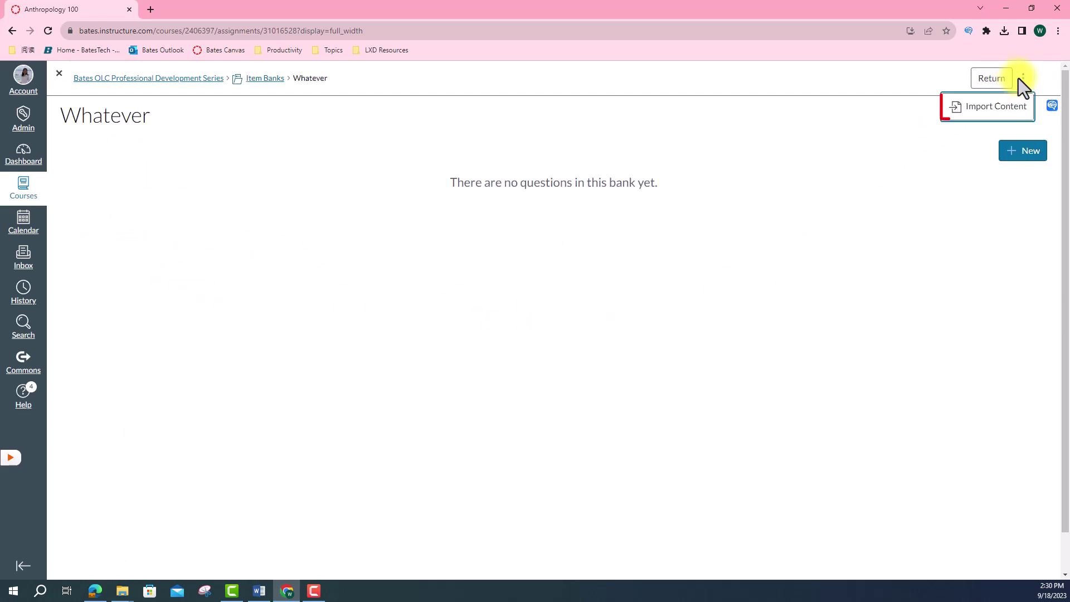
{"action": "left_click", "coordinate": [1004, 108]}
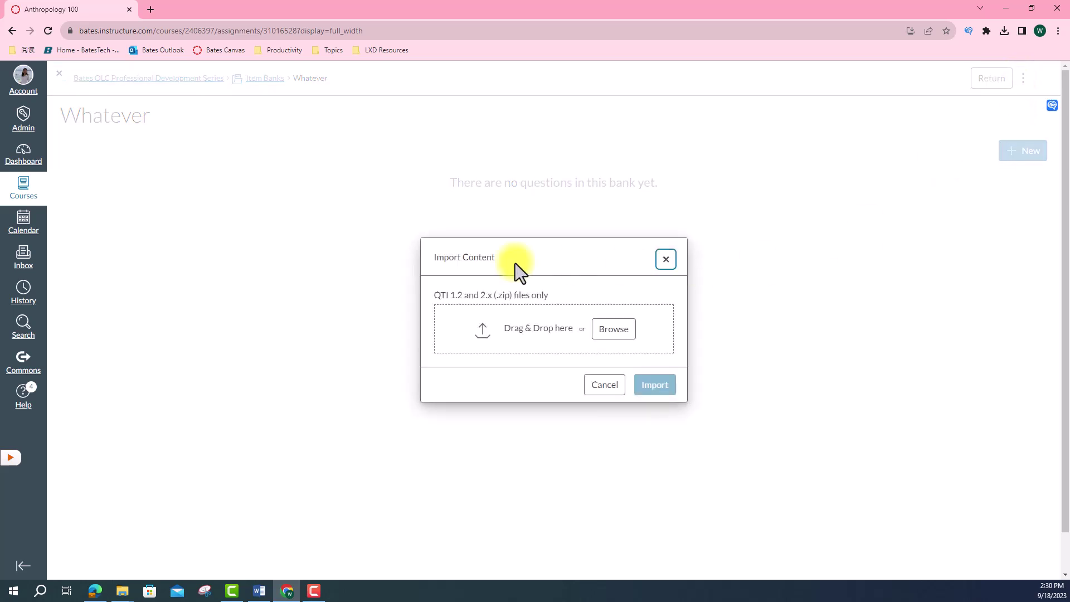
{"action": "left_click", "coordinate": [612, 330]}
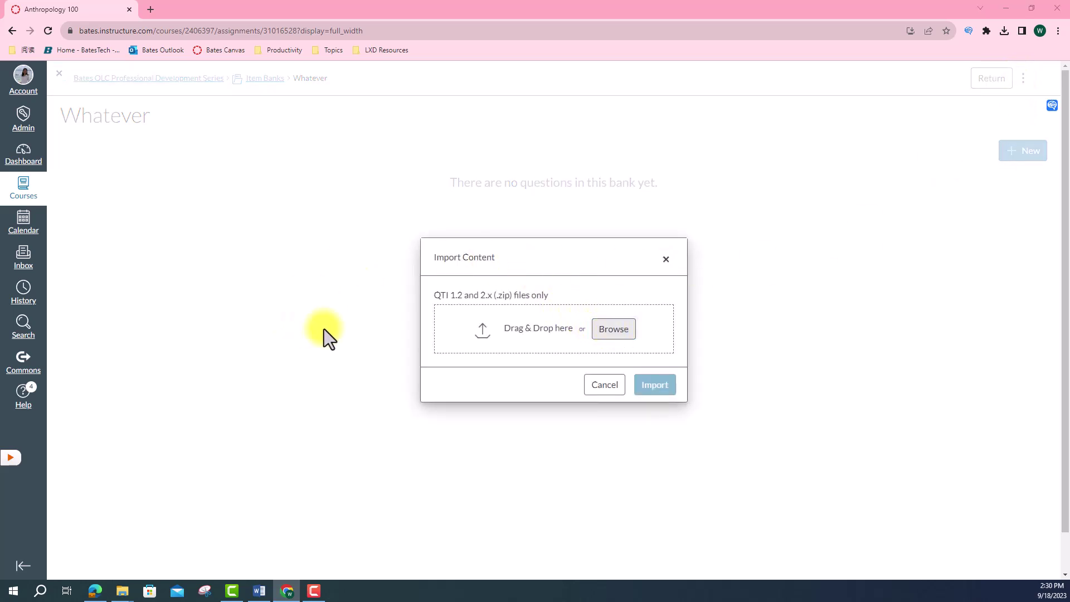
{"action": "left_click", "coordinate": [139, 133]}
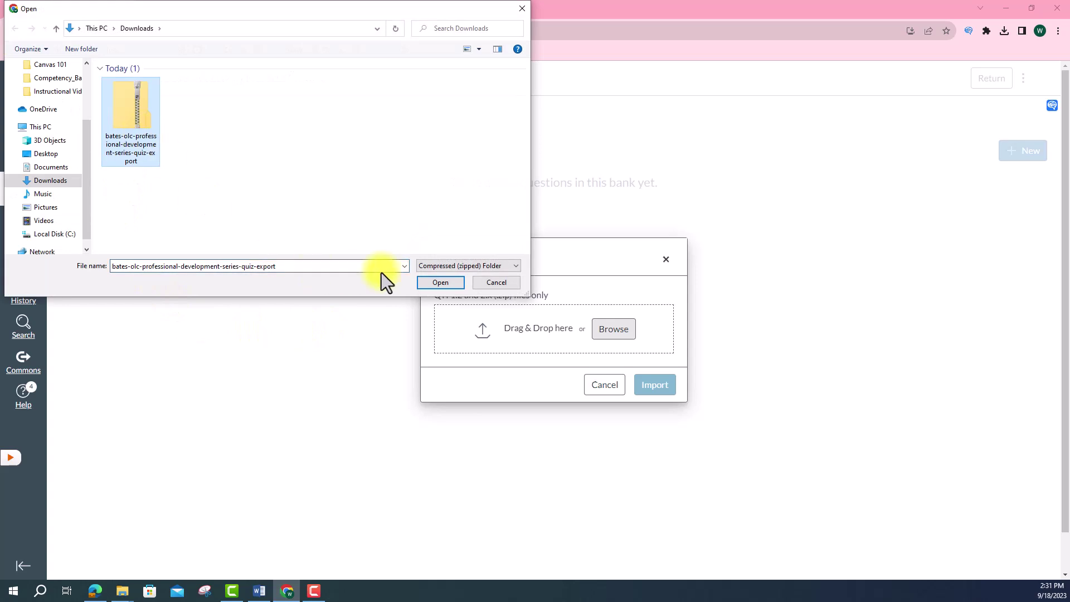
{"action": "left_click", "coordinate": [448, 280]}
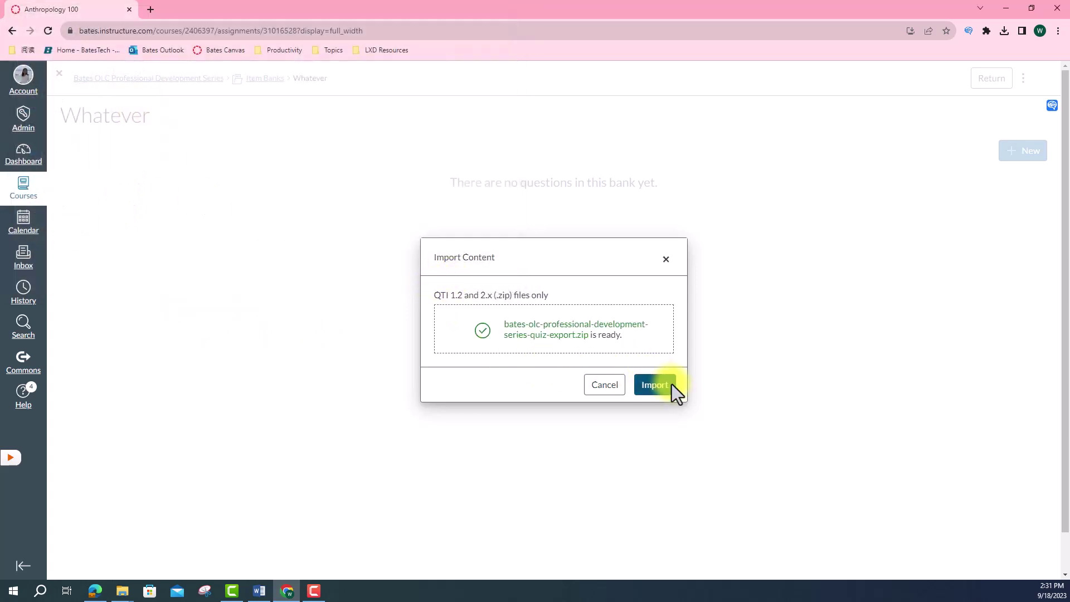
{"action": "left_click", "coordinate": [654, 385]}
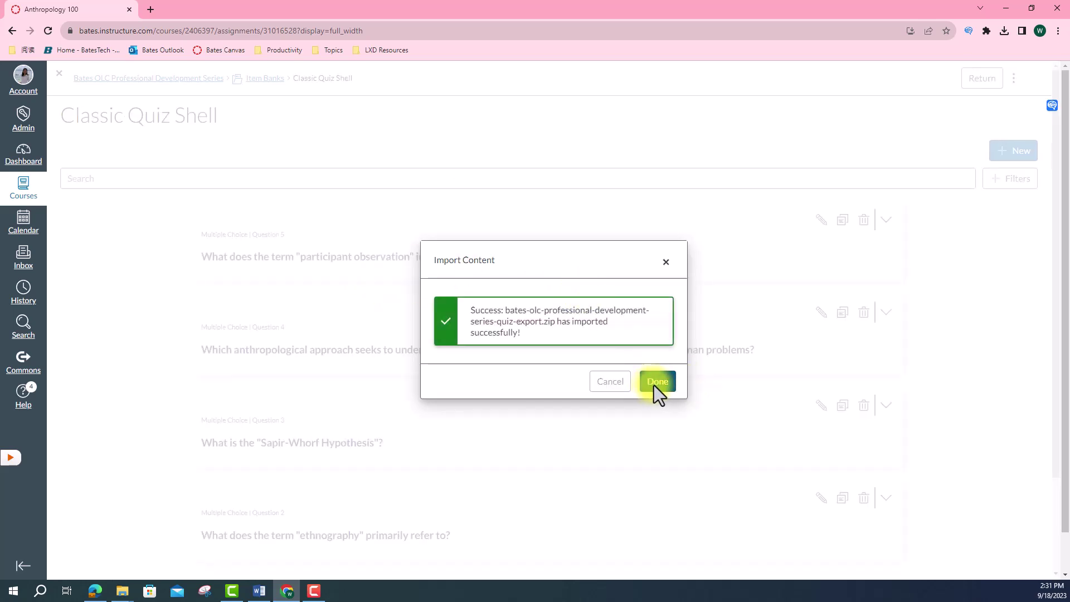
{"action": "left_click", "coordinate": [654, 385]}
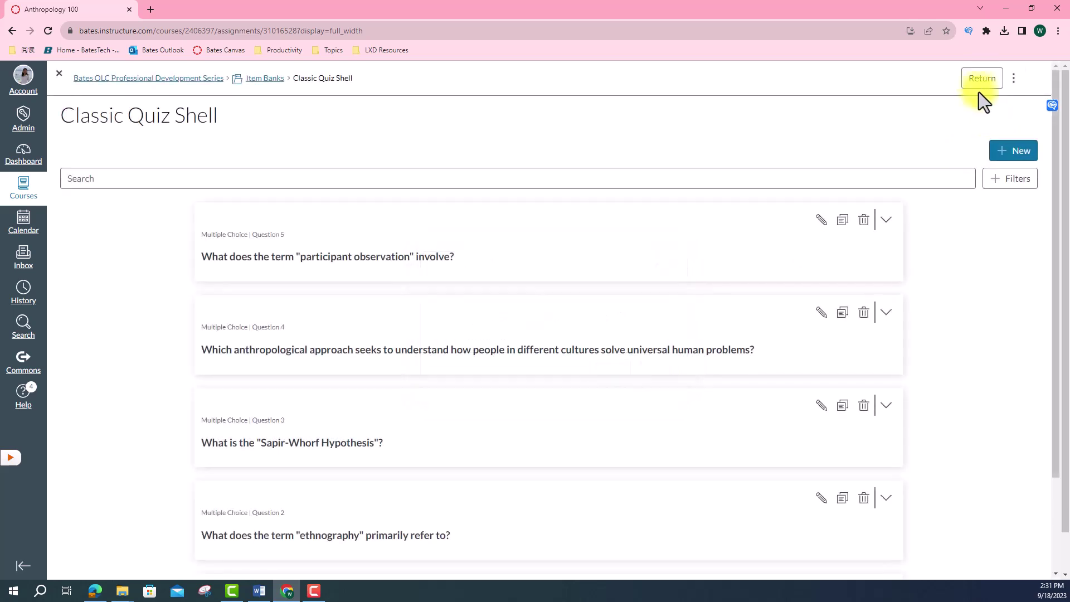
Step: Return to the Anthropology 100 quiz build page and open the Classic Quiz Shell item bank there
{"action": "left_click", "coordinate": [978, 81]}
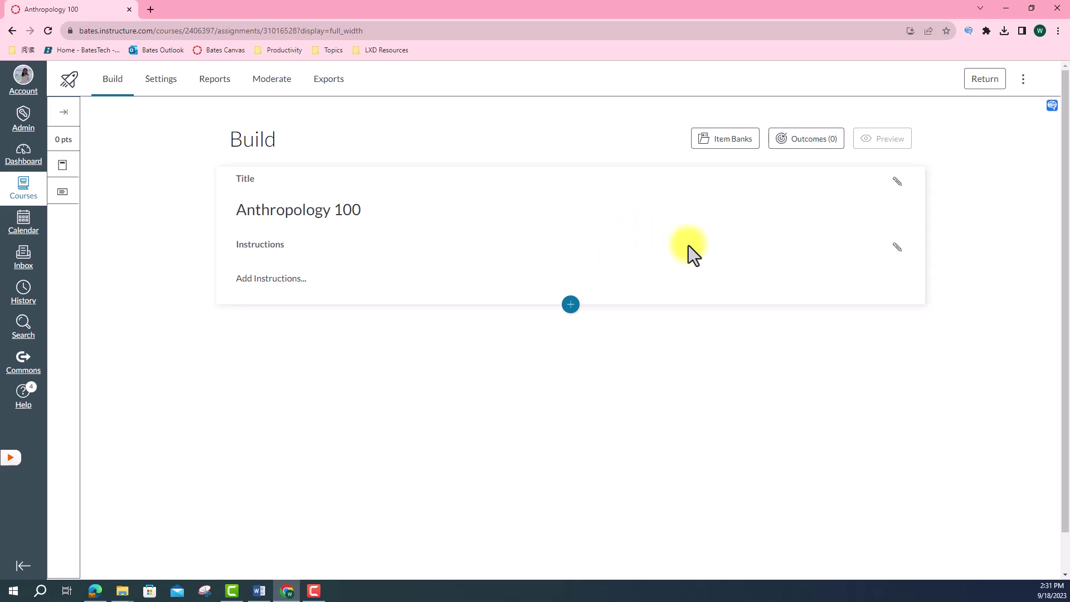
{"action": "left_click", "coordinate": [743, 140]}
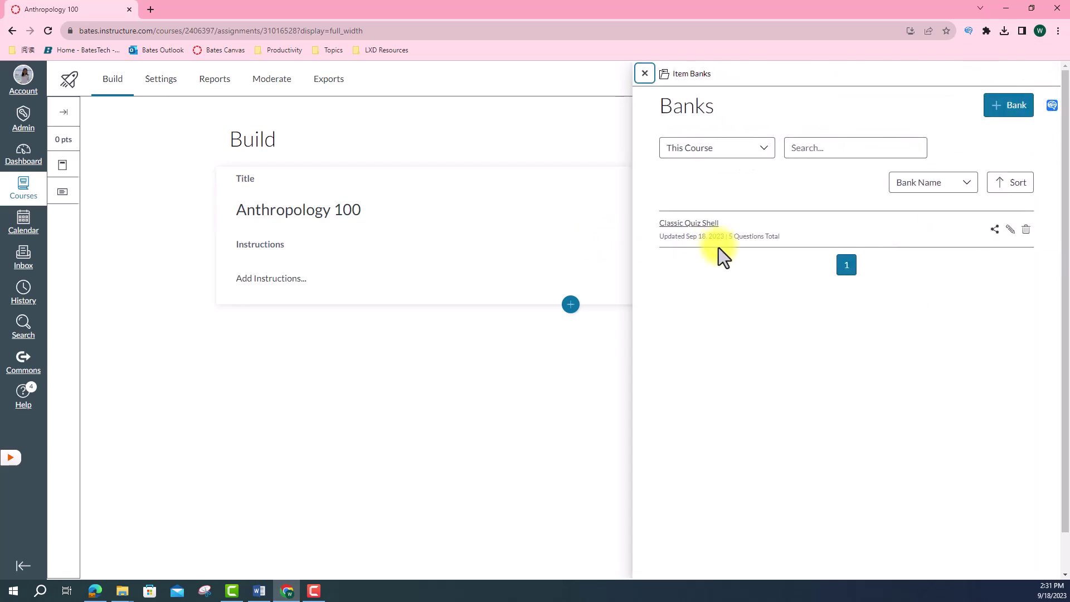
{"action": "left_click", "coordinate": [693, 222]}
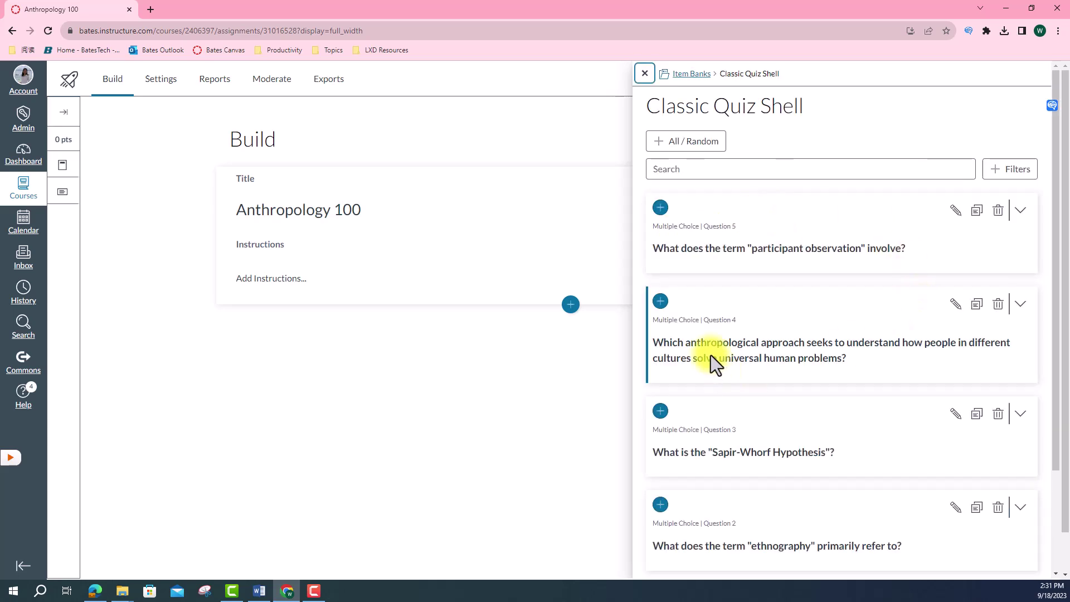